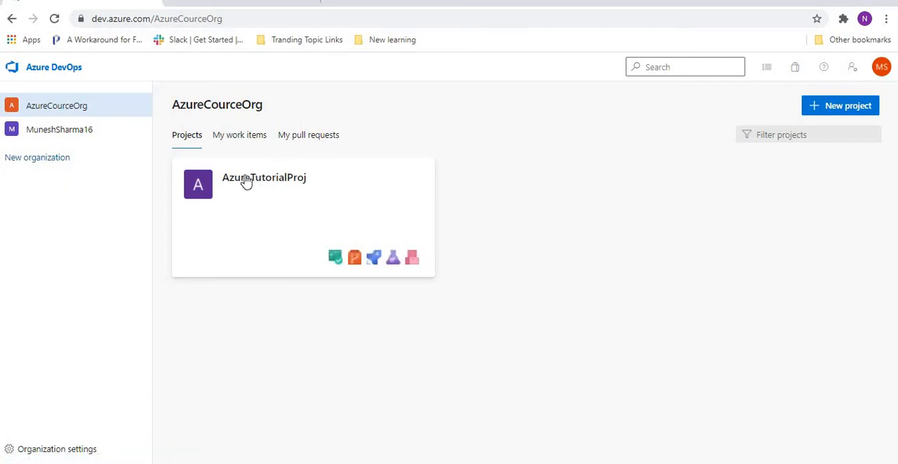
- Open the AzureTutorialProj project and bring up its form for inviting members
left_click(246, 180)
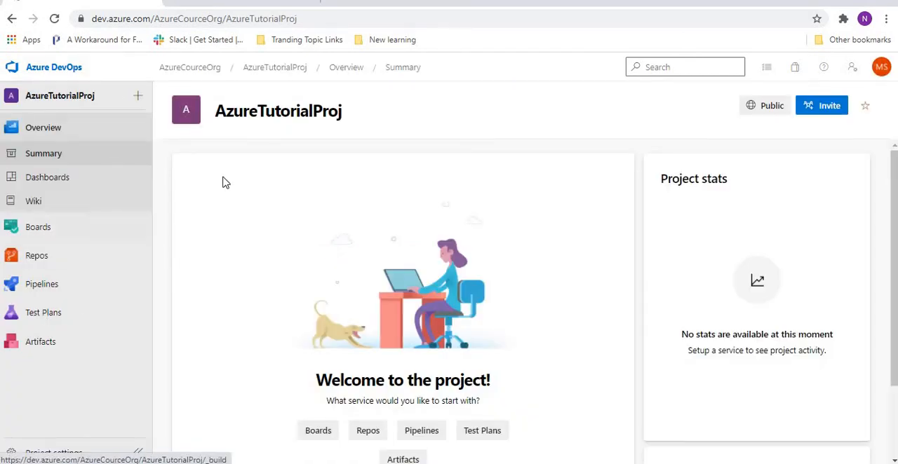
mouse_move(104, 308)
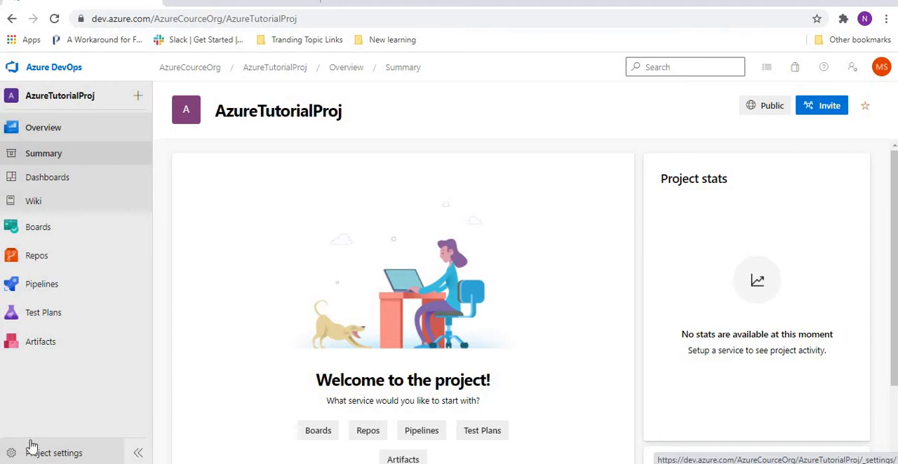
left_click(812, 107)
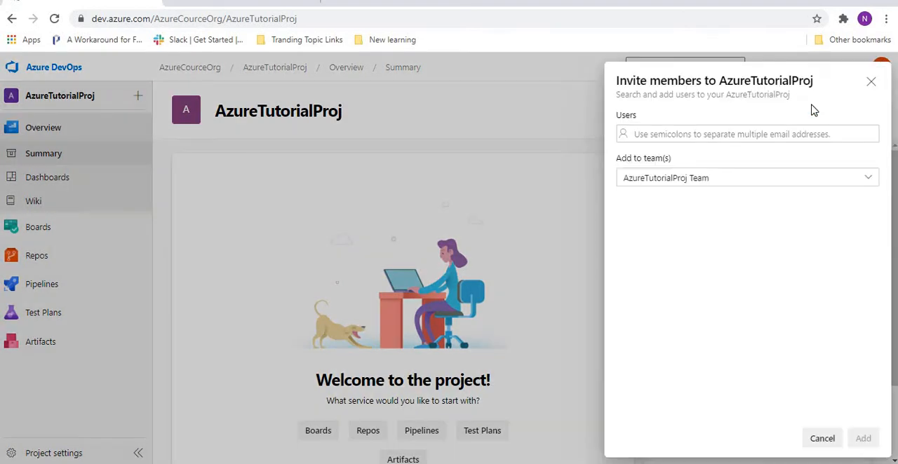
left_click(871, 82)
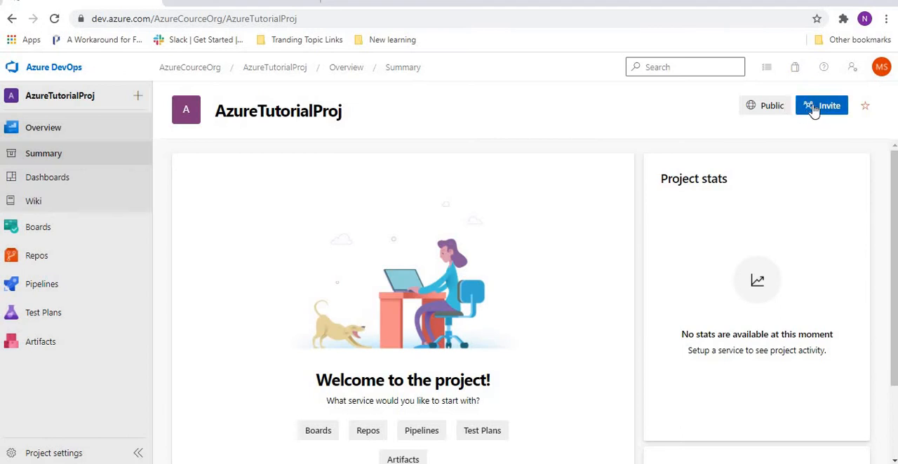
left_click(813, 110)
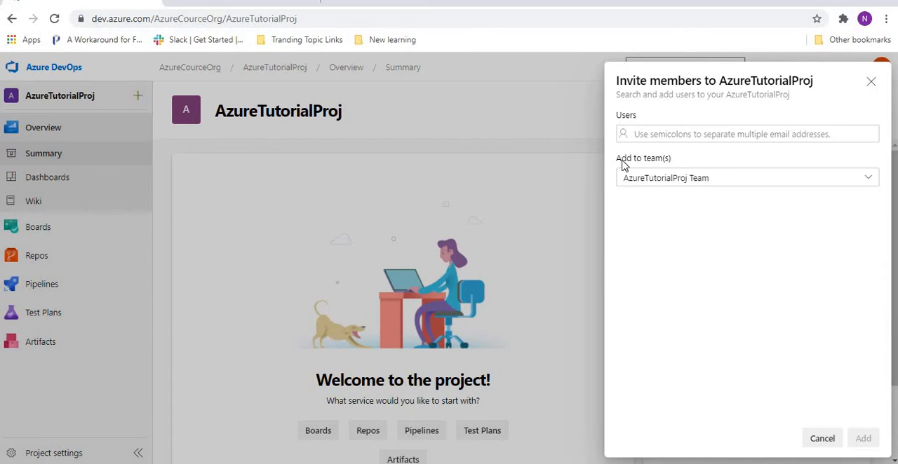
- Review the teams that an invited member can be added to in AzureTutorialProj
left_click(686, 184)
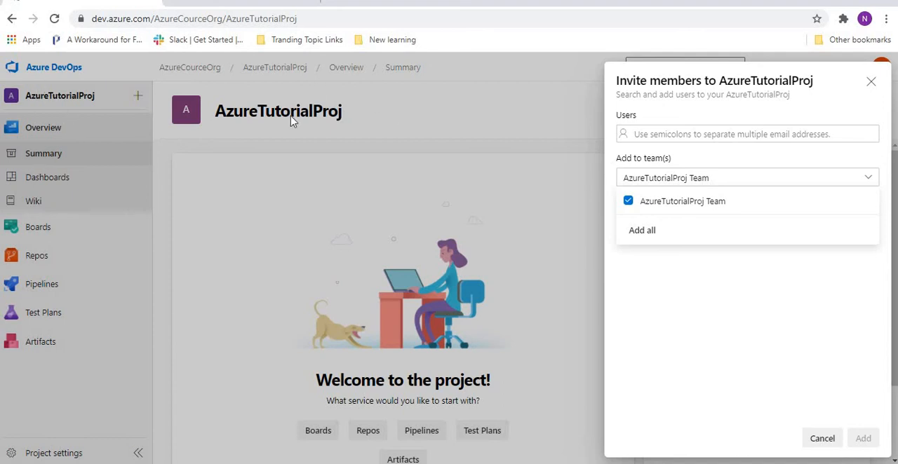
left_click(678, 206)
left_click(677, 205)
left_click(866, 177)
- Enter the new member's e-mail address and add that user to AzureTutorialProj Team
left_click(763, 133)
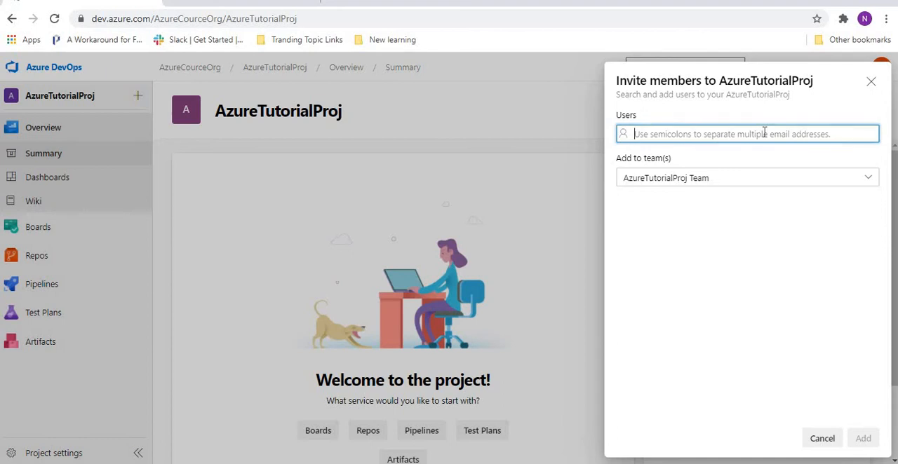
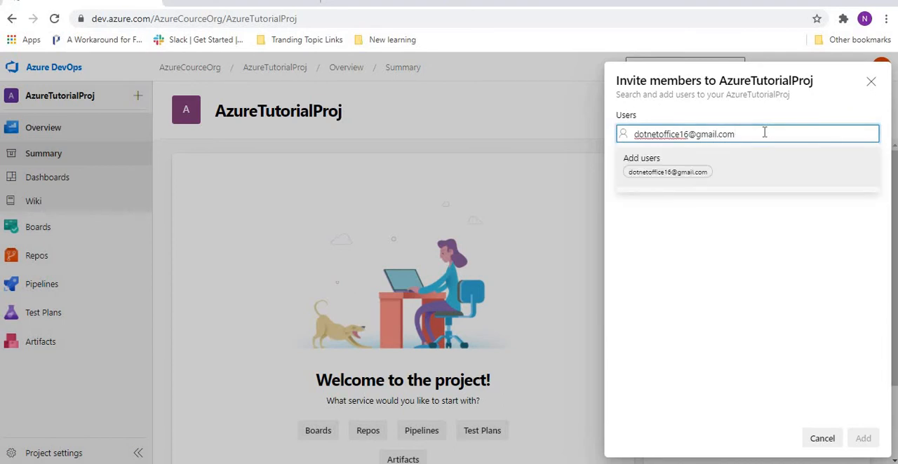
left_click(791, 172)
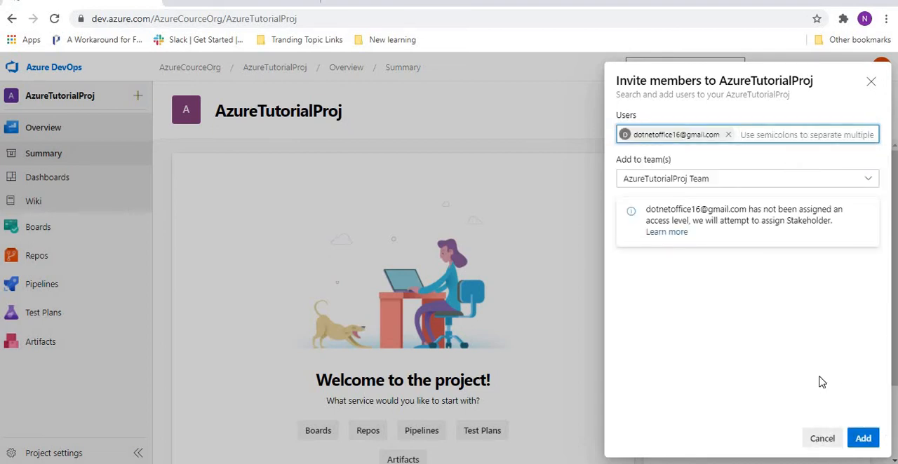
left_click(862, 437)
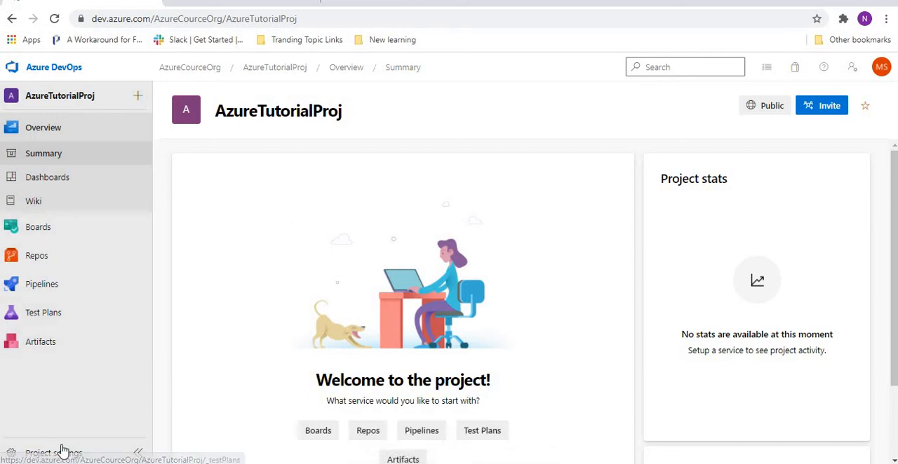
- Open the member list of AzureTutorialProj Team in the project settings
left_click(43, 455)
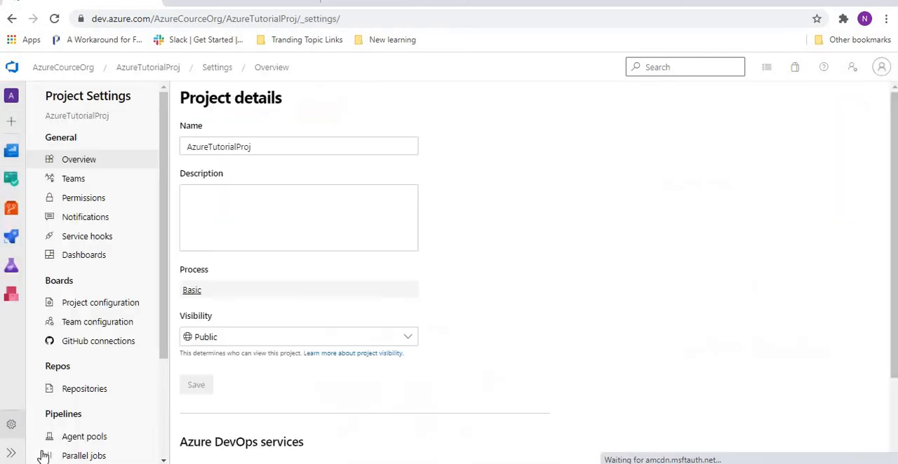
left_click(67, 184)
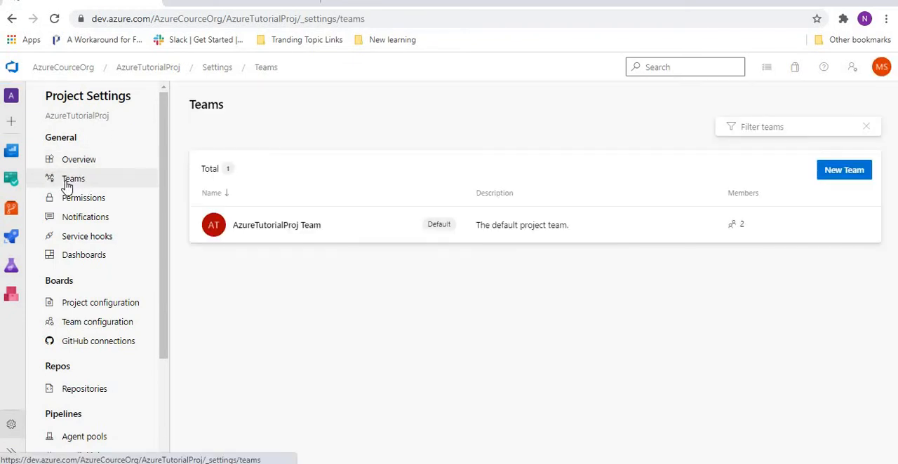
left_click(345, 230)
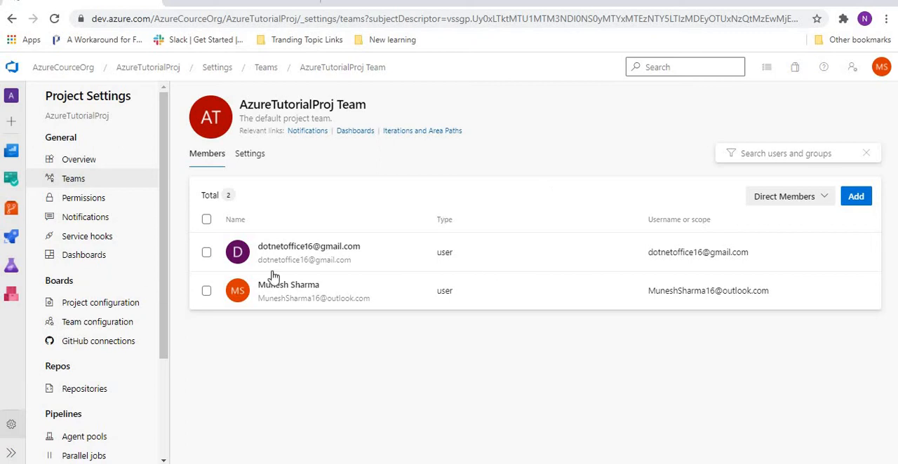
- Examine the actions available for each of the two members of AzureTutorialProj Team
left_click(864, 252)
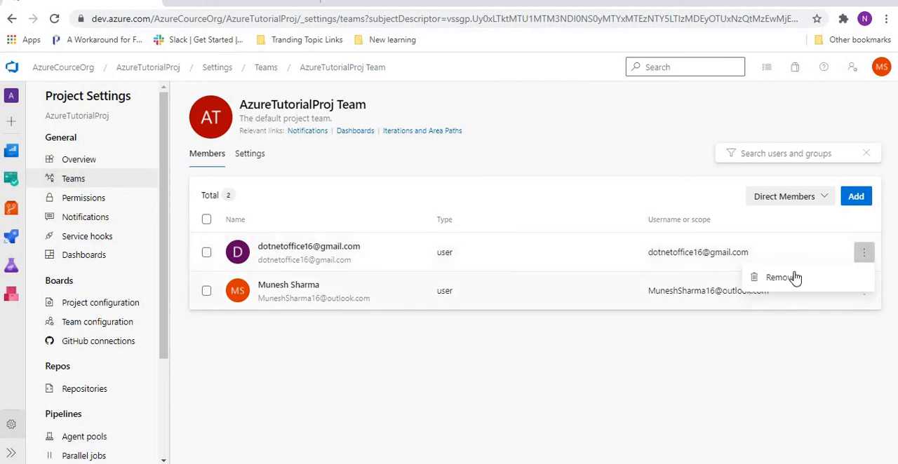
left_click(668, 349)
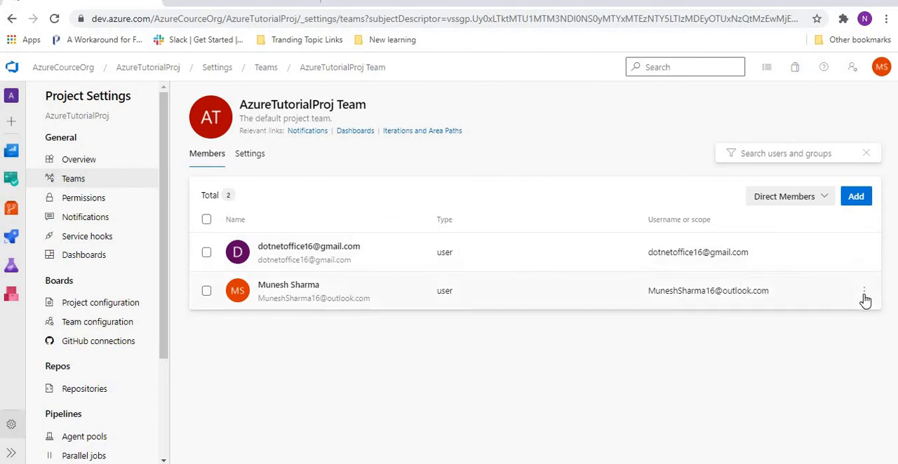
left_click(864, 295)
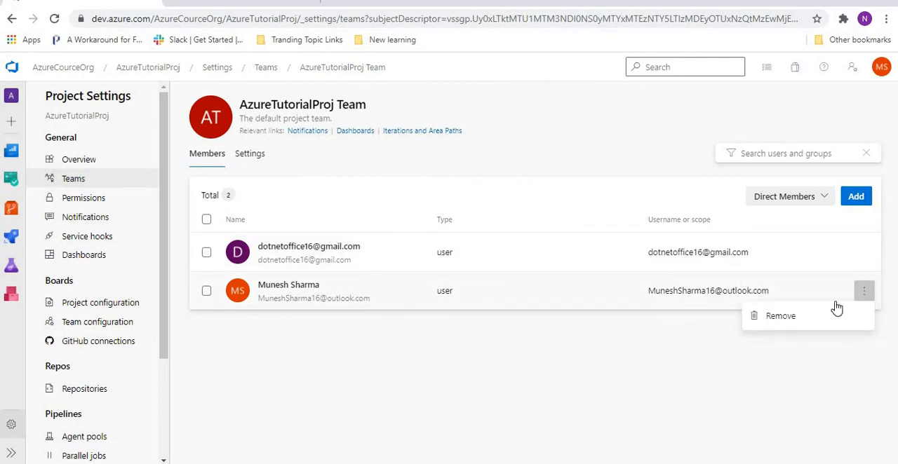
left_click(585, 365)
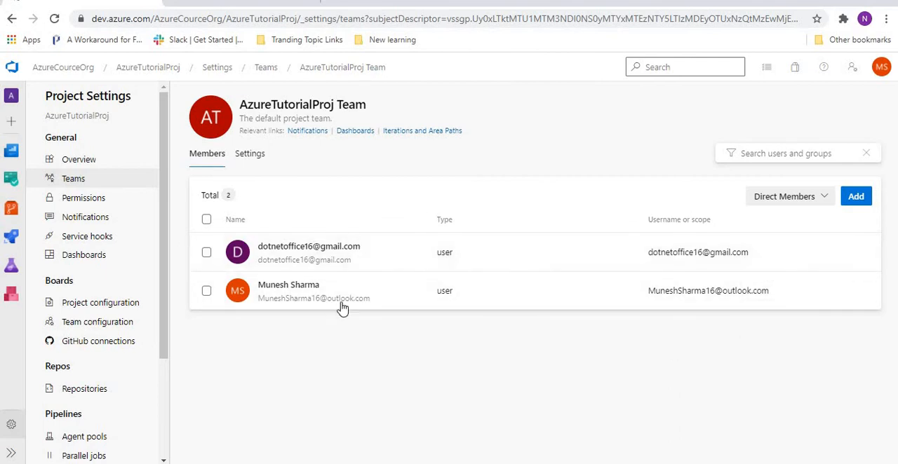
left_click(313, 254)
right_click(313, 253)
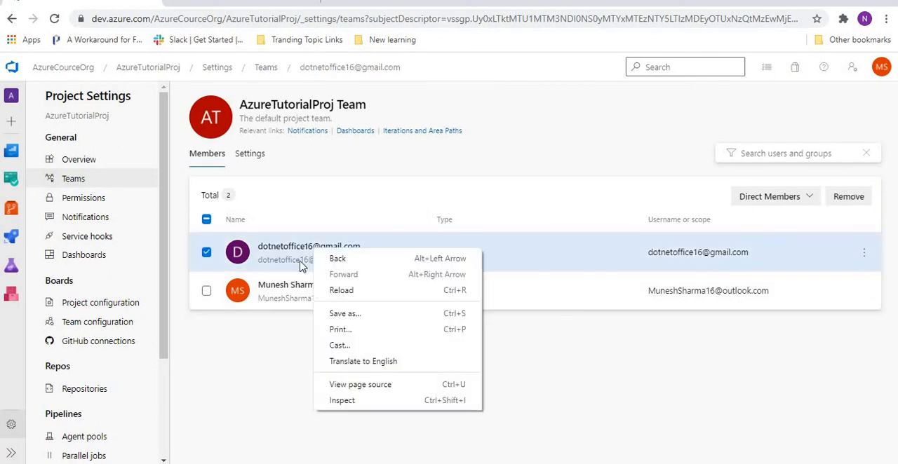
left_click(261, 361)
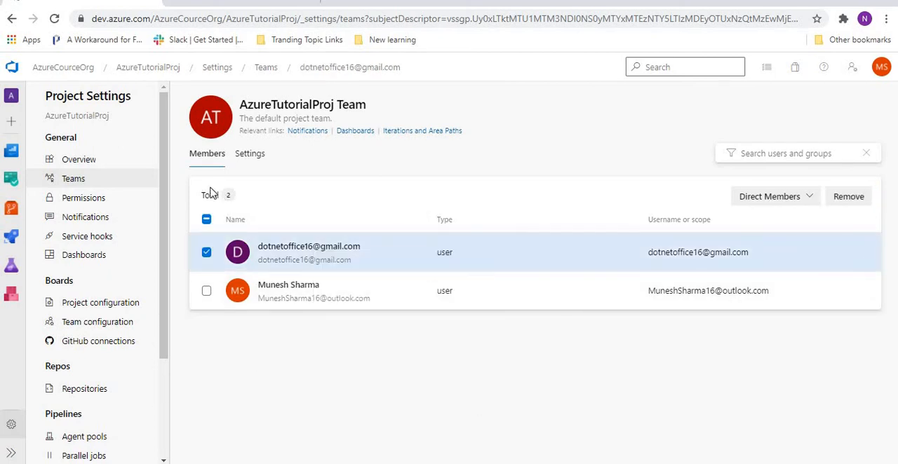
left_click(206, 254)
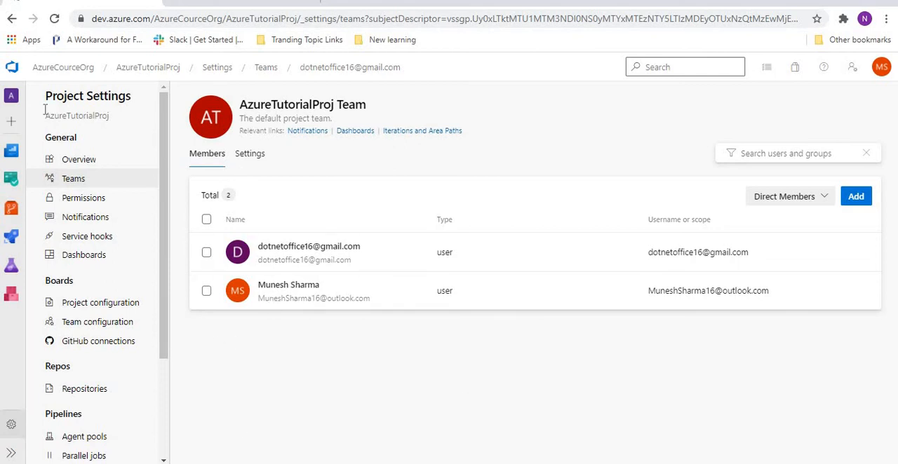
- Return to the AzureCourceOrg project overview and reopen the AzureTutorialProj Team members from the project's settings
left_click(61, 70)
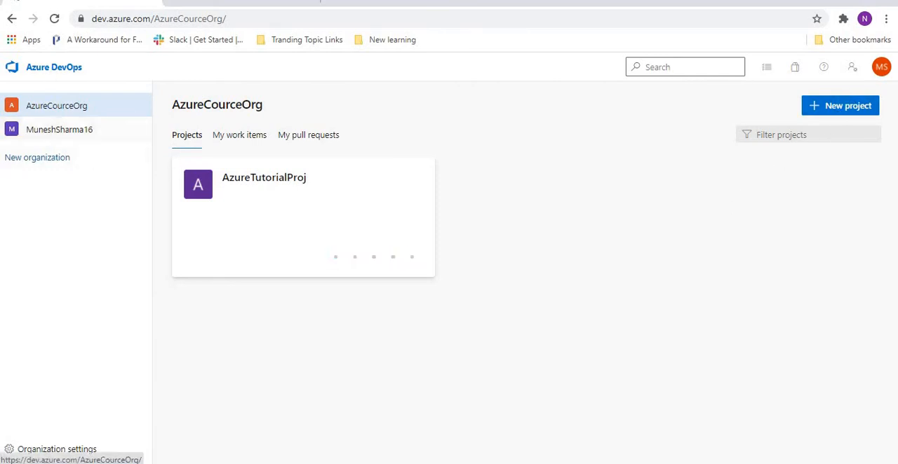
left_click(244, 179)
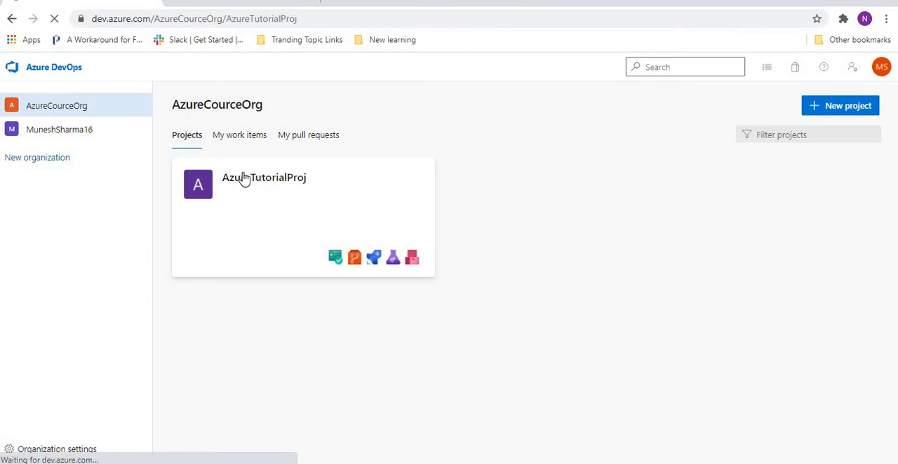
left_click(52, 454)
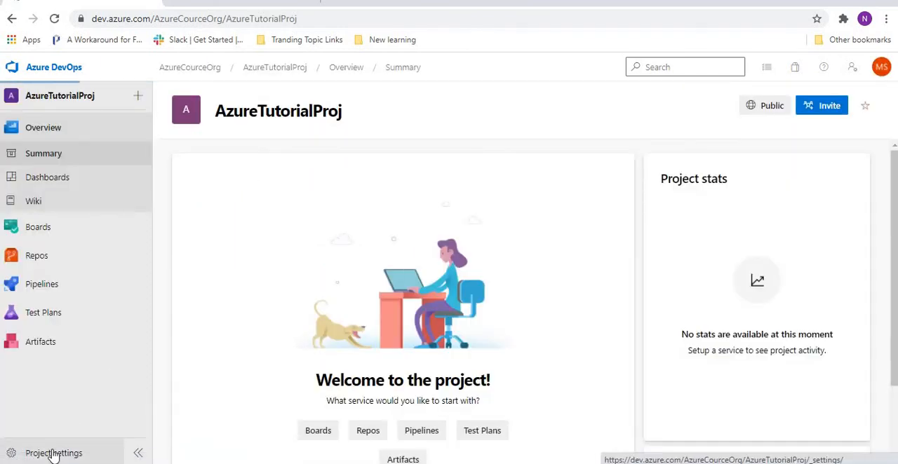
left_click(72, 181)
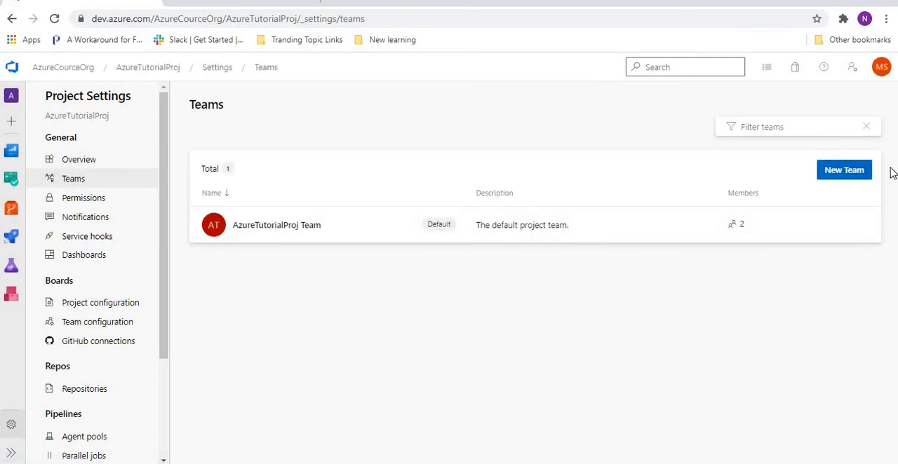
left_click(345, 221)
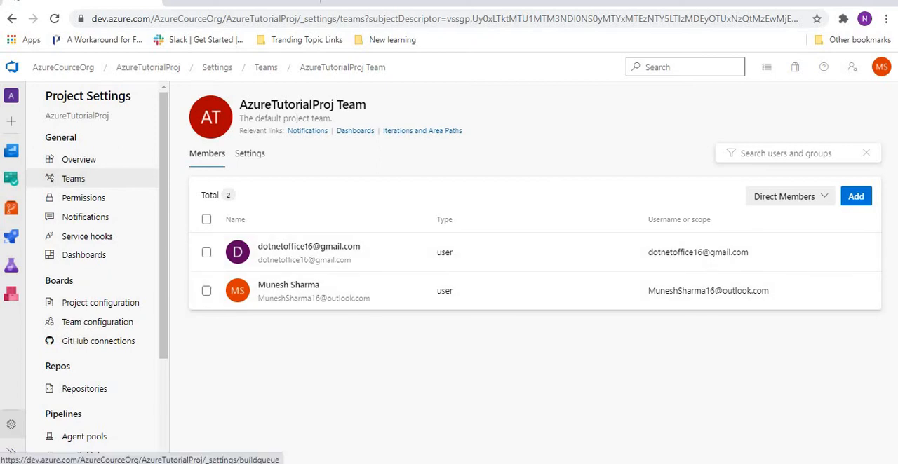
mouse_move(144, 463)
left_click(183, 423)
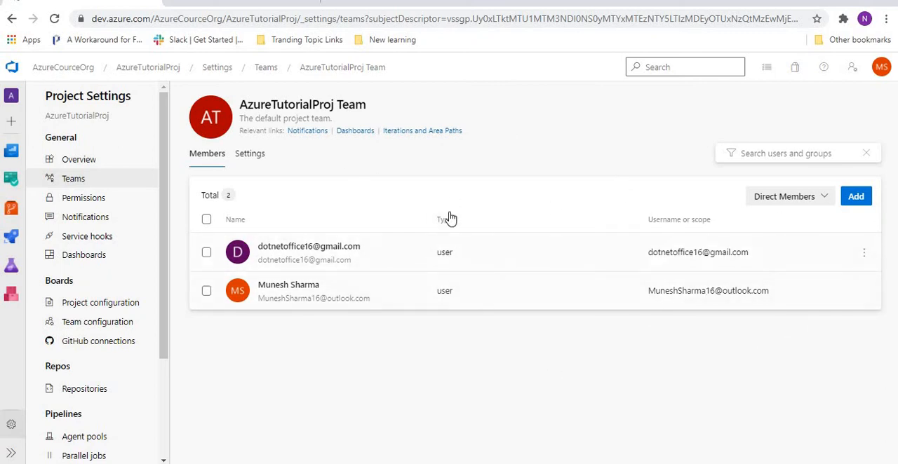
- Open the list of all users in the AzureCourceOrg organization settings
left_click(60, 68)
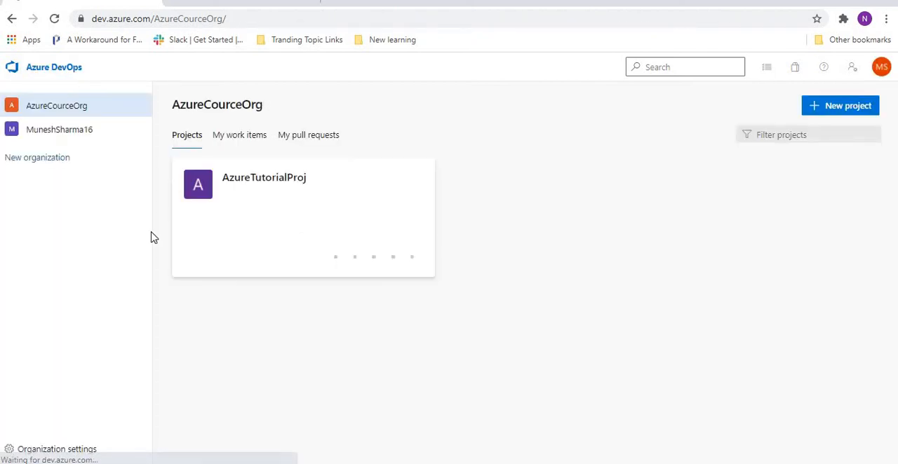
left_click(43, 451)
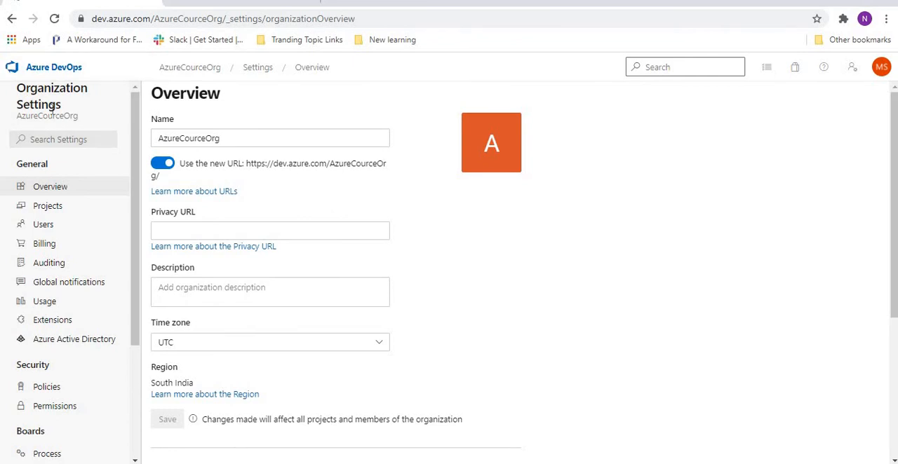
left_click(42, 230)
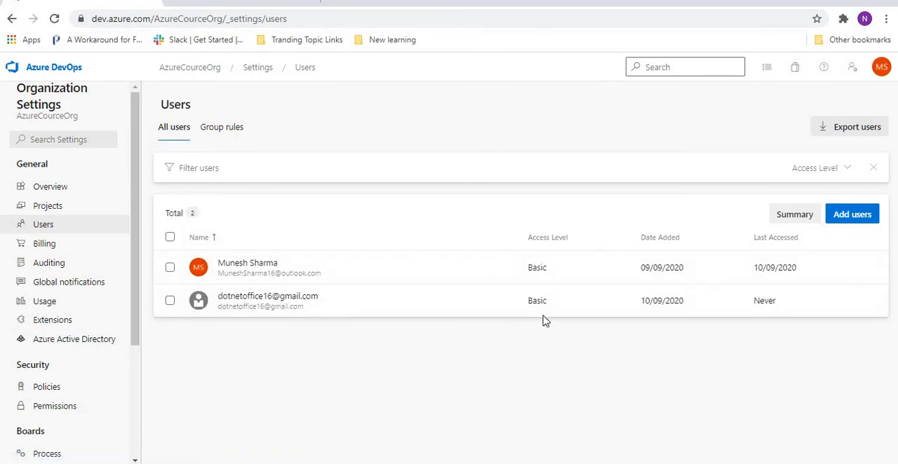
- Resend the organization invite to the newly added user
left_click(171, 303)
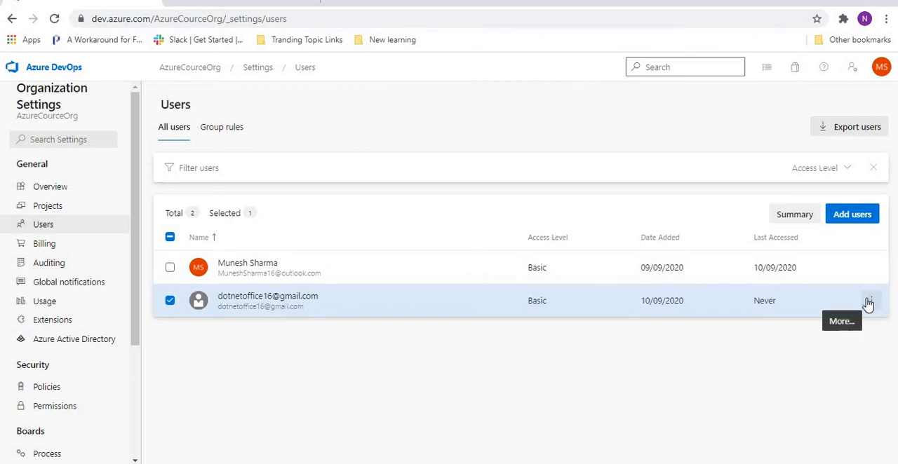
left_click(868, 303)
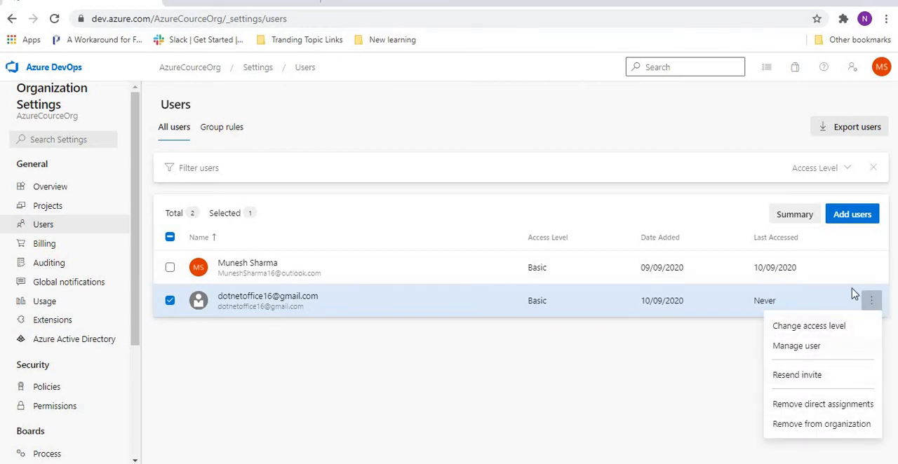
left_click(797, 375)
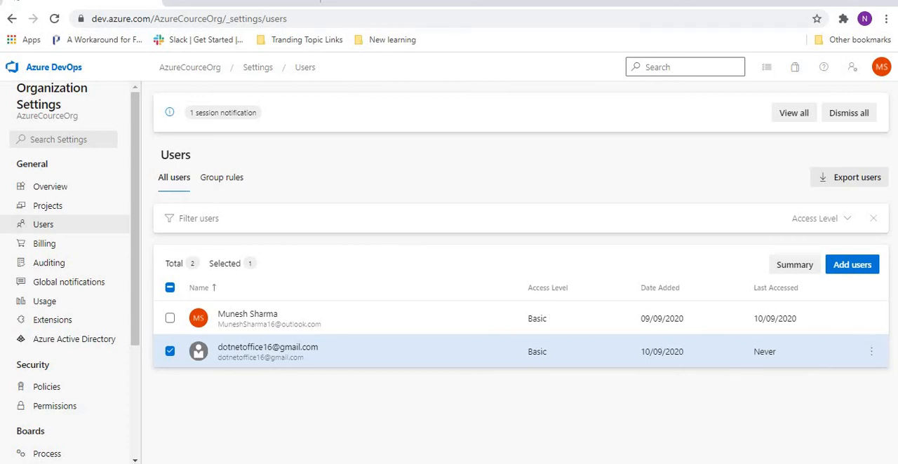
- Check the invited user's Gmail inbox for the Azure DevOps invitation, and return to the organization's user list
left_click(186, 419)
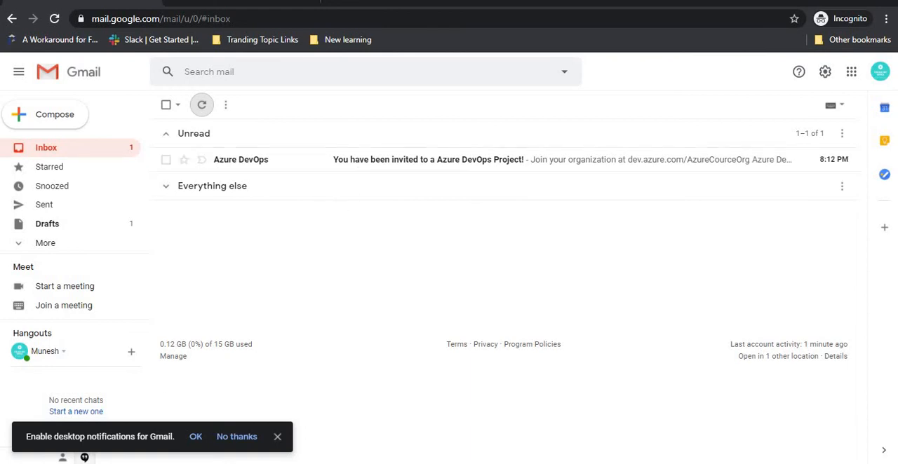
mouse_move(70, 449)
left_click(70, 421)
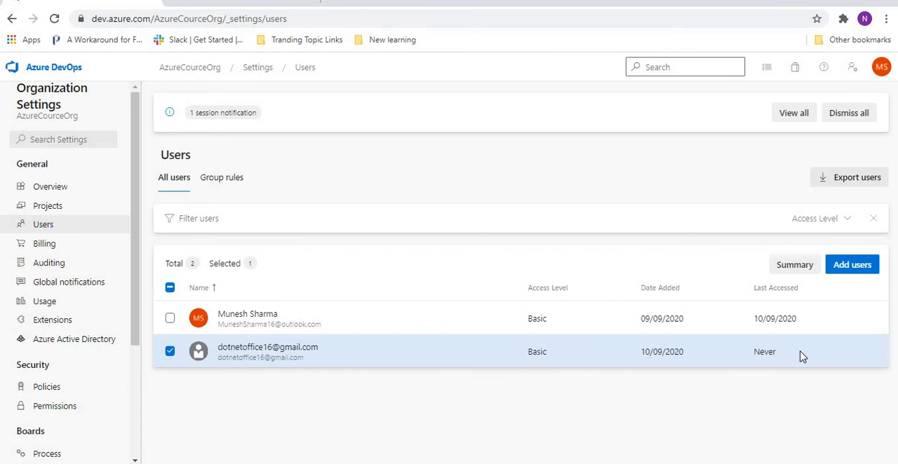
- Switch to the invited user's Gmail inbox, open the Azure DevOps project invitation e-mail and follow its Join now link
left_click(873, 351)
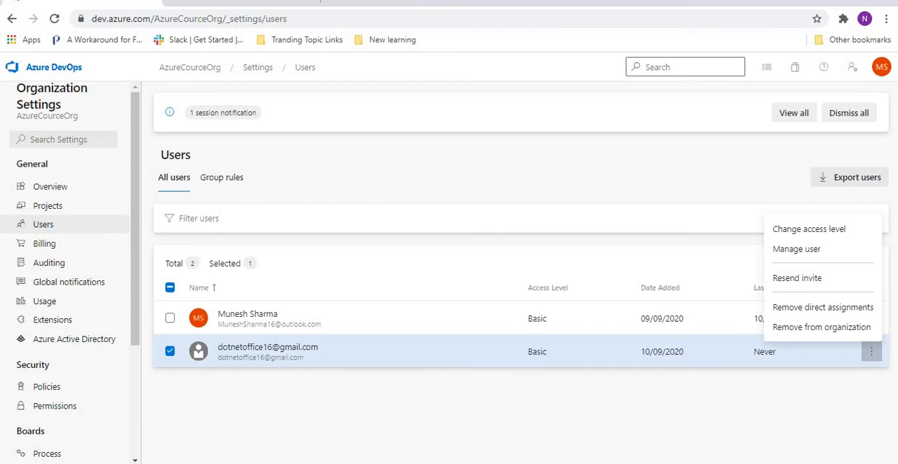
left_click(181, 438)
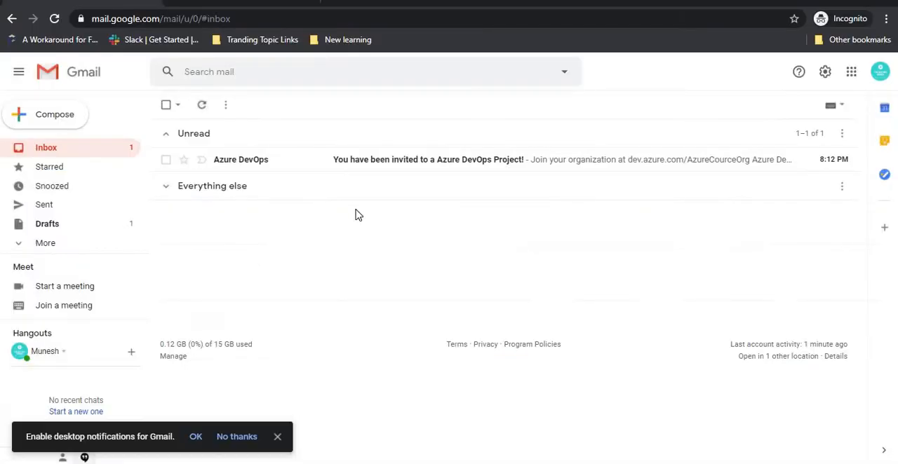
left_click(302, 162)
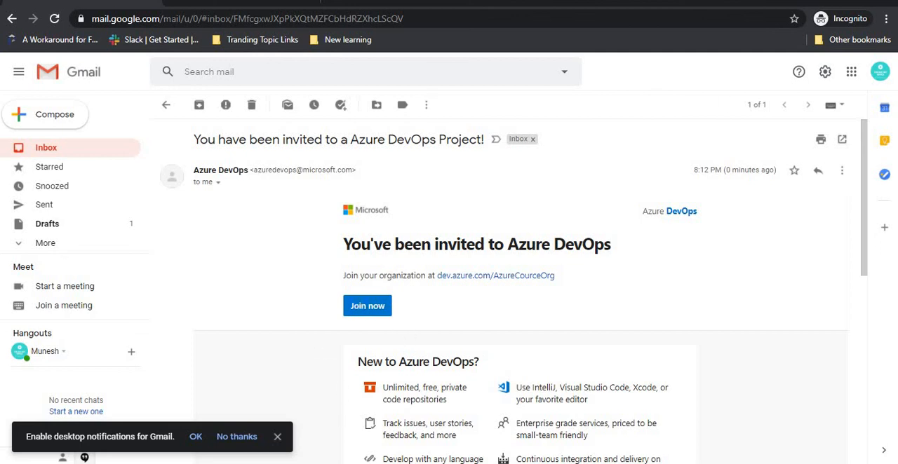
left_click(366, 307)
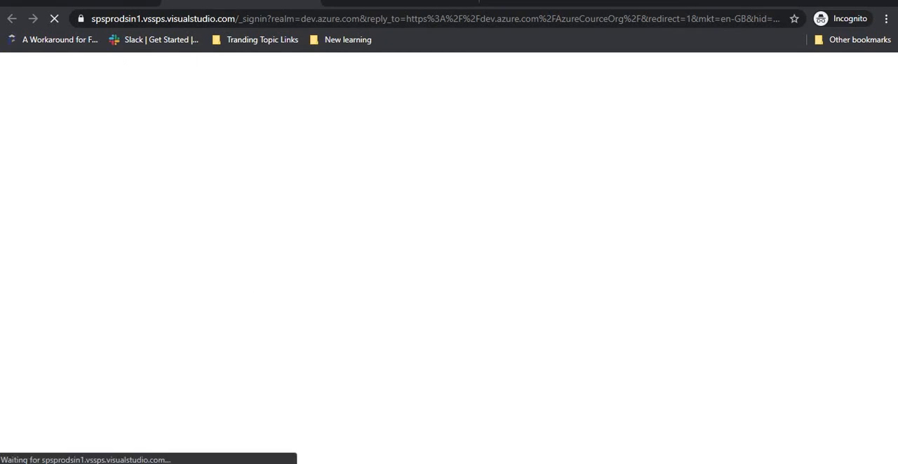
- Return to the organization's user list and review the access level options in the invited user's Manage user settings
mouse_move(49, 435)
left_click(35, 421)
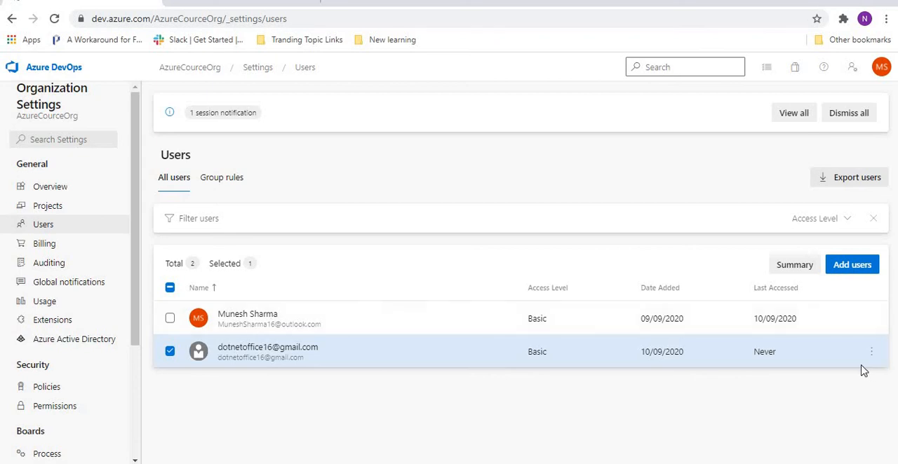
left_click(872, 353)
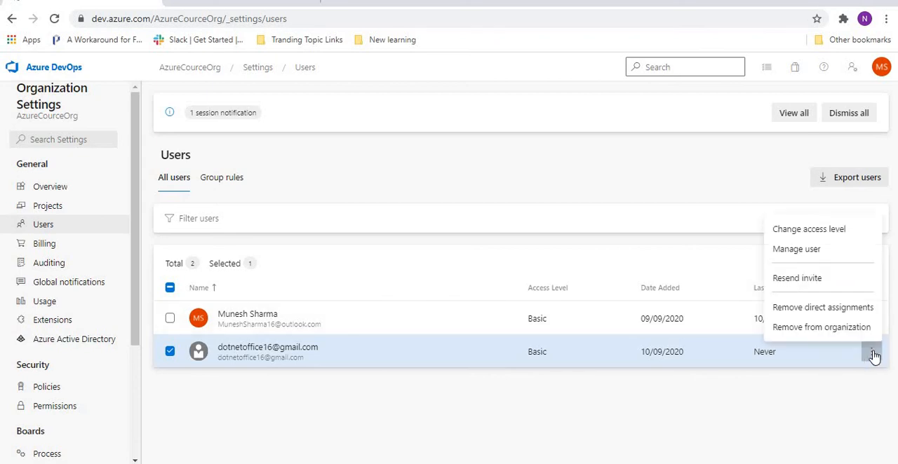
left_click(795, 250)
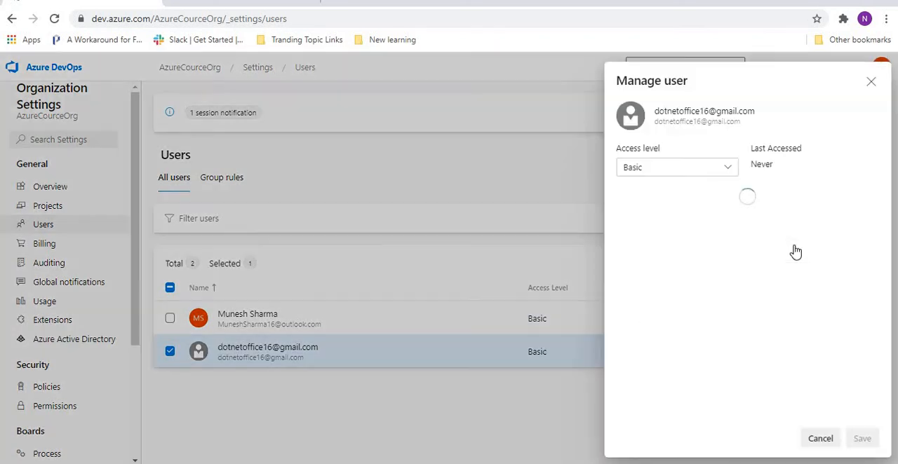
left_click(688, 166)
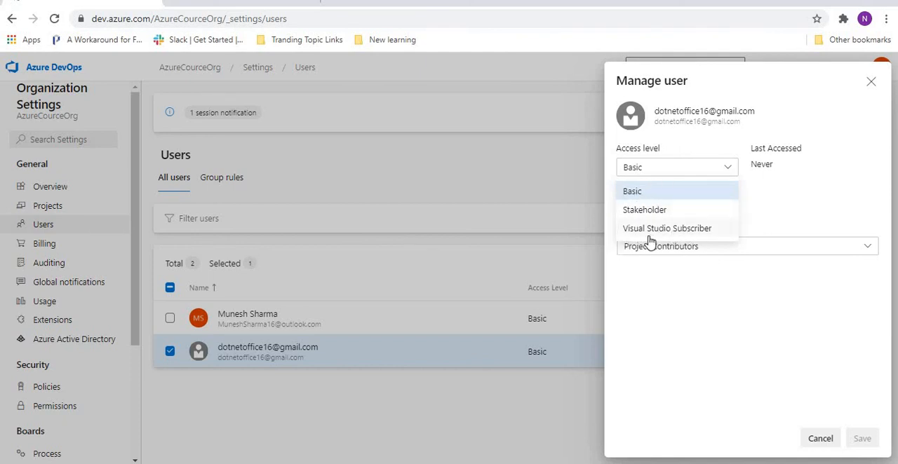
left_click(519, 185)
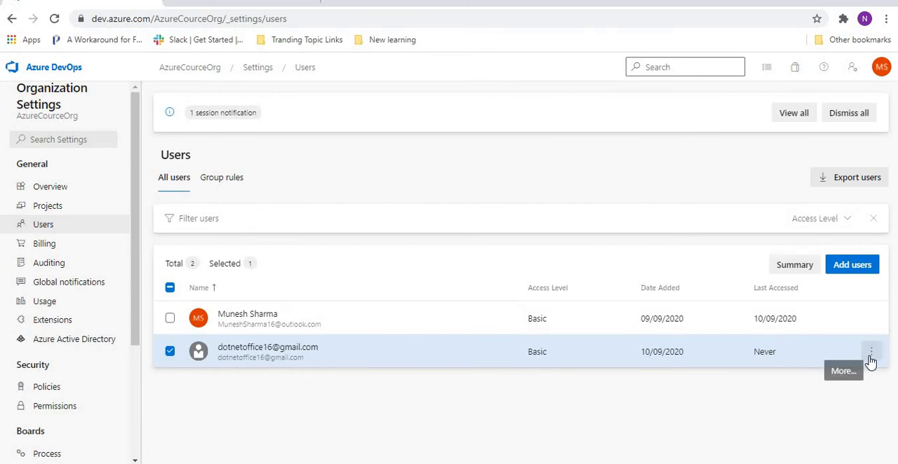
- Review the AzureTutorialProj role options in the invited user's Manage user settings and leave without saving
left_click(870, 360)
left_click(796, 251)
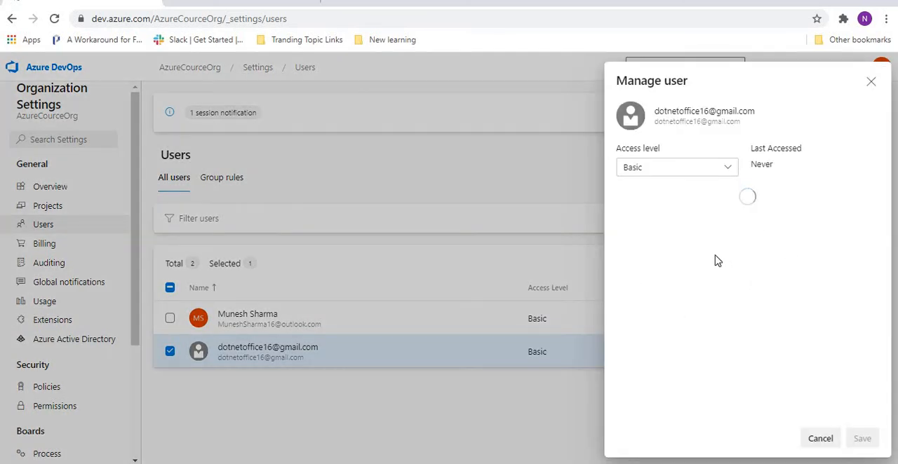
left_click(739, 248)
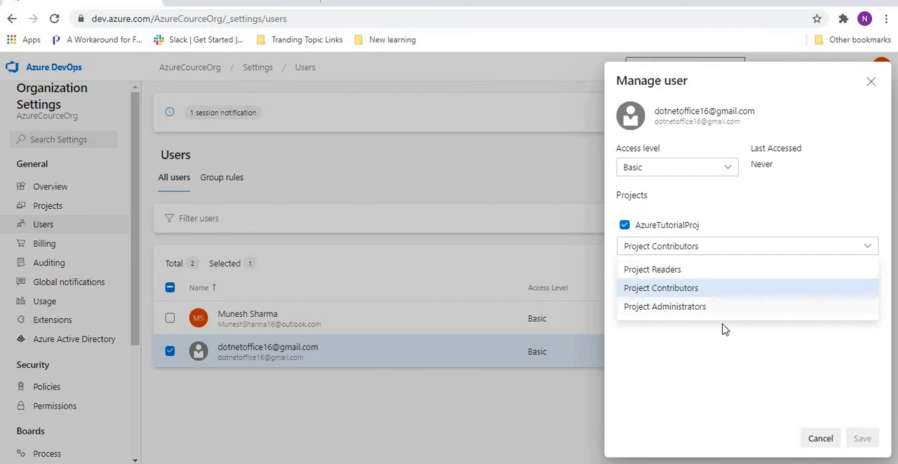
left_click(819, 439)
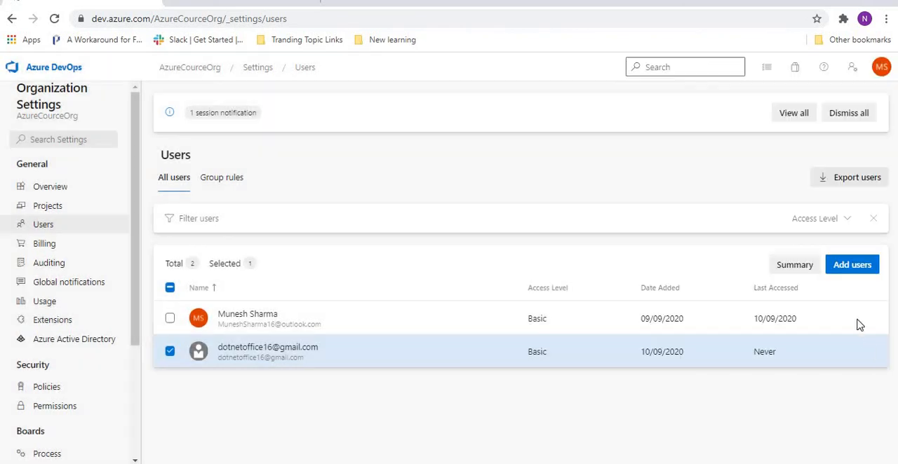
- Review the options for changing the invited user's access level, and close the form without saving
left_click(871, 354)
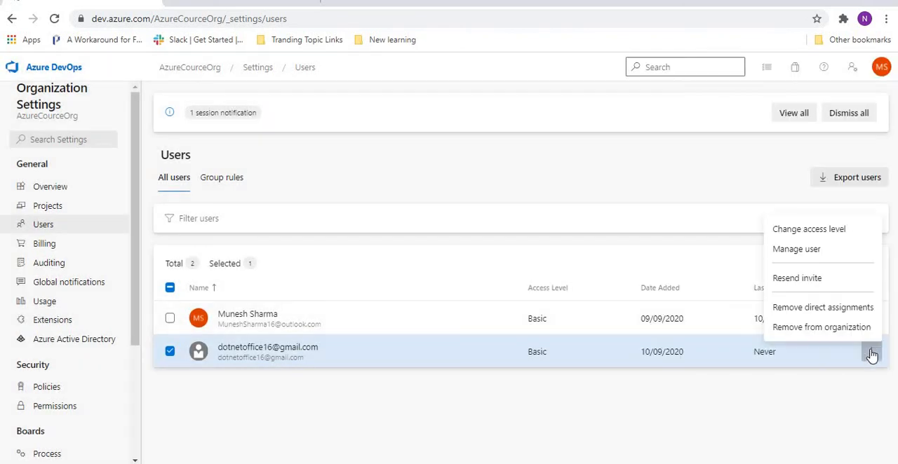
left_click(797, 232)
left_click(659, 171)
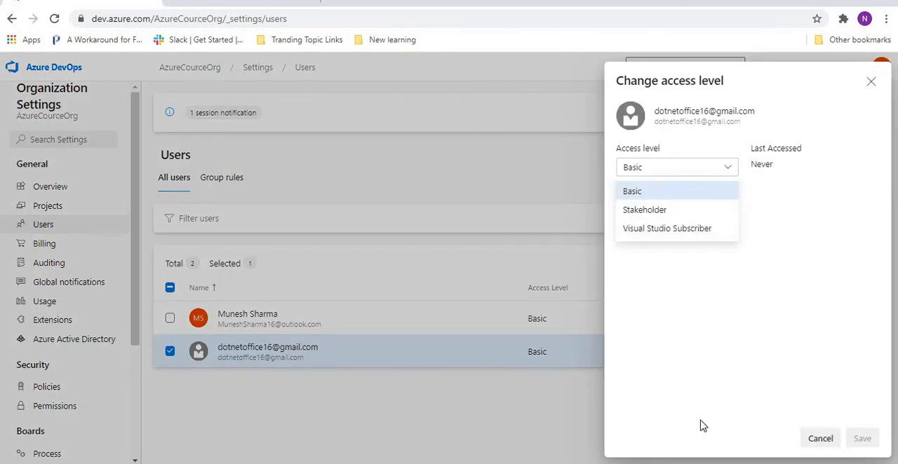
left_click(818, 439)
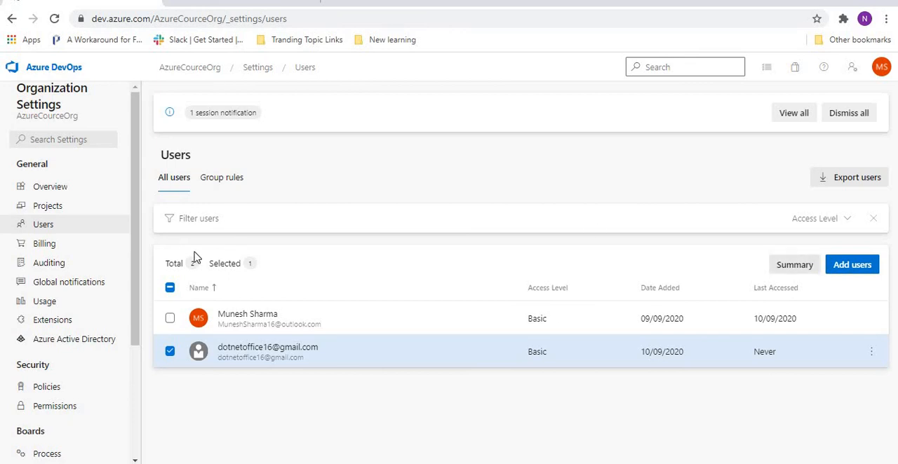
- Go back to the AzureCourceOrg projects and open the AzureTutorialProj summary page
left_click(45, 70)
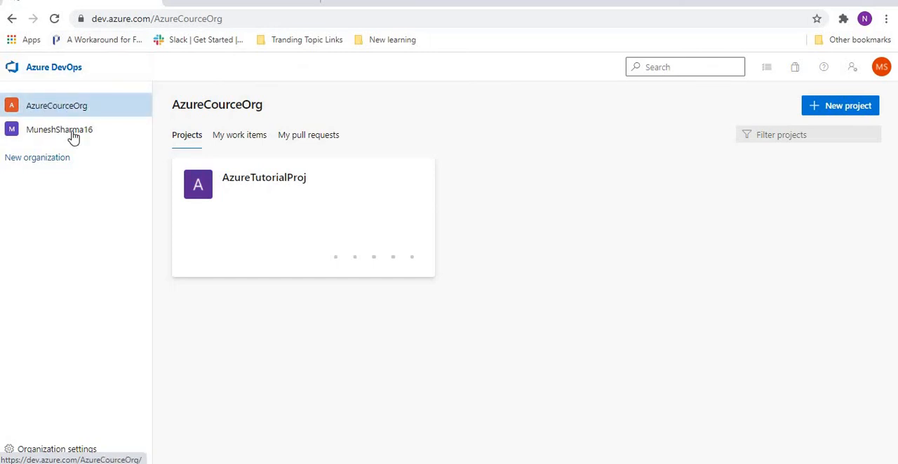
left_click(246, 183)
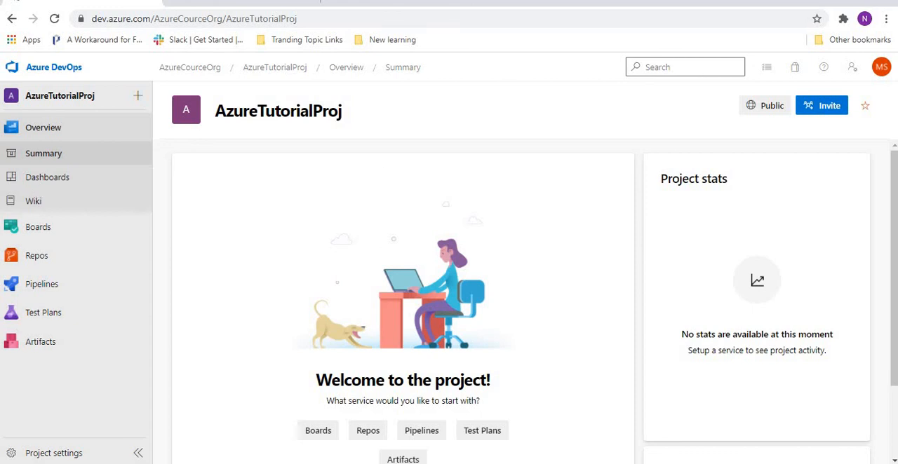
mouse_move(210, 463)
left_click(210, 435)
left_click(409, 220)
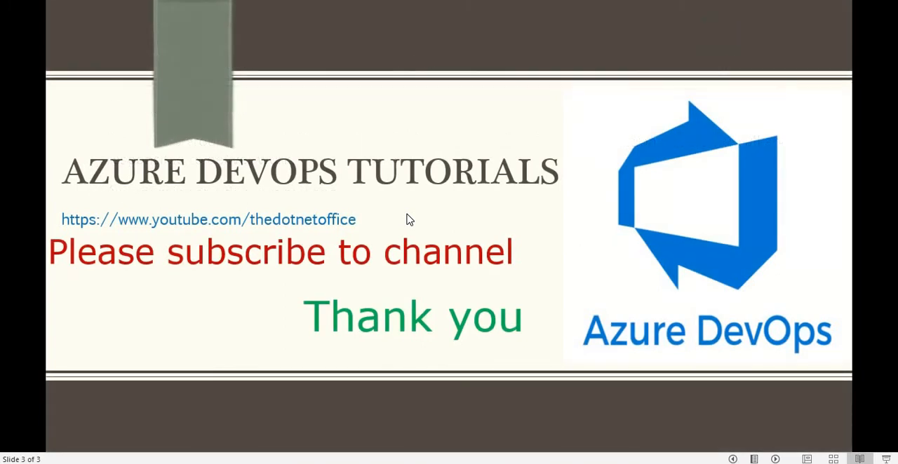